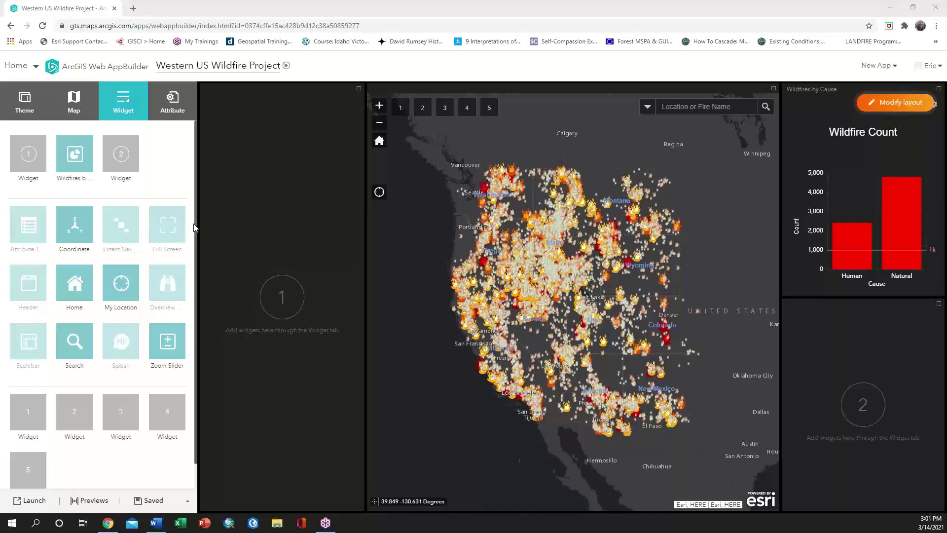
# - Add a Query widget to the first empty slot and name it 'Wildfire Queries'
pyautogui.click(32, 155)
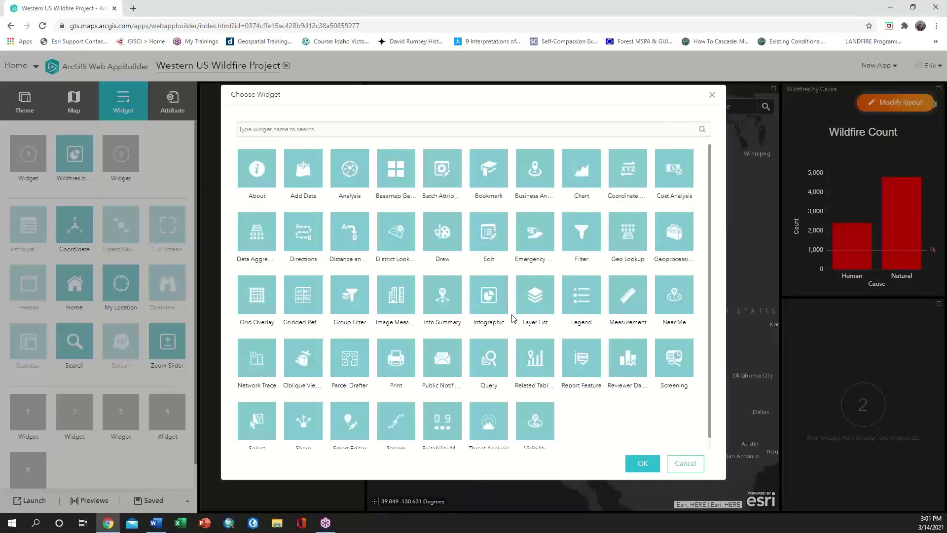
pyautogui.click(643, 463)
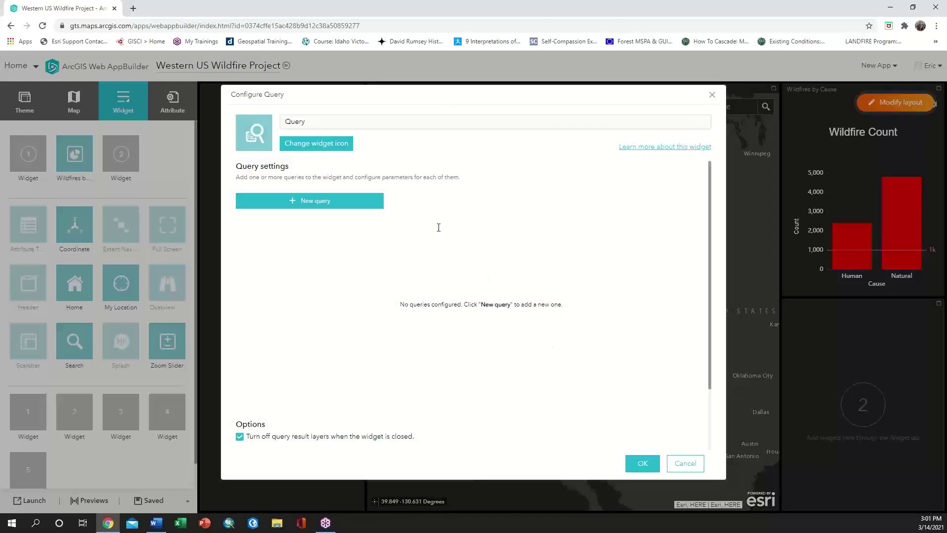
pyautogui.moveTo(327, 122); pyautogui.dragTo(208, 121)
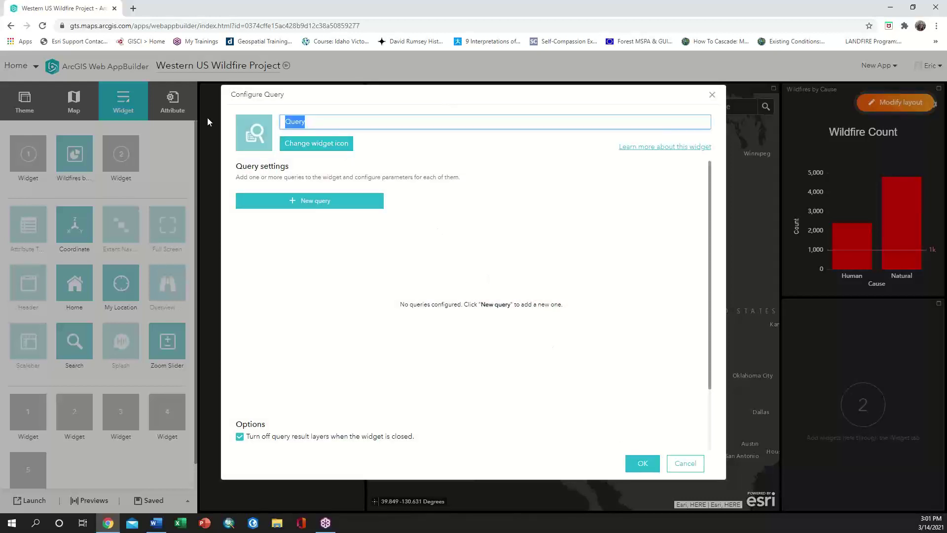
pyautogui.write('Wildfire Queries')
# - Create a 'Human Caused Mega Fires' query on the Wildfires (1980 - 2016) layer with a red pin icon
pyautogui.click(324, 204)
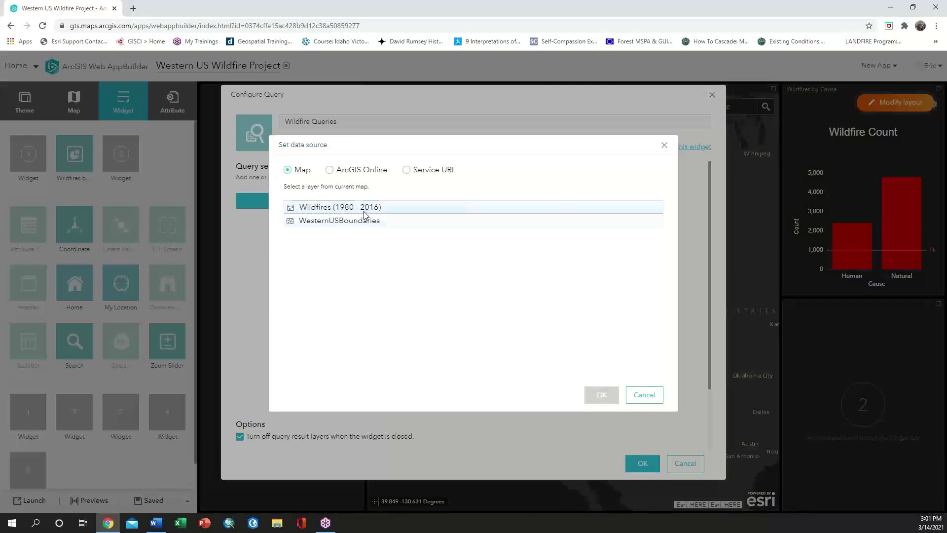
pyautogui.click(363, 210)
pyautogui.click(603, 394)
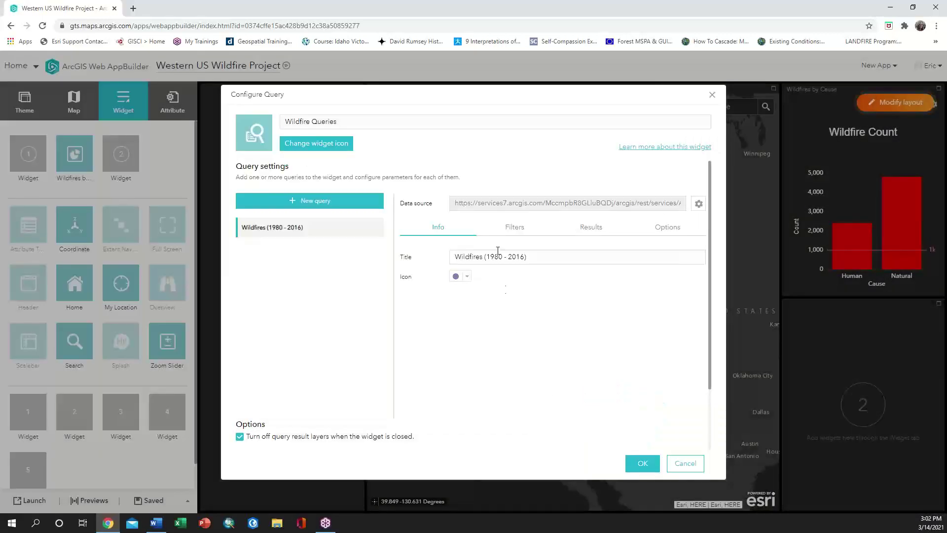
pyautogui.write('Human Caused Mega Fires')
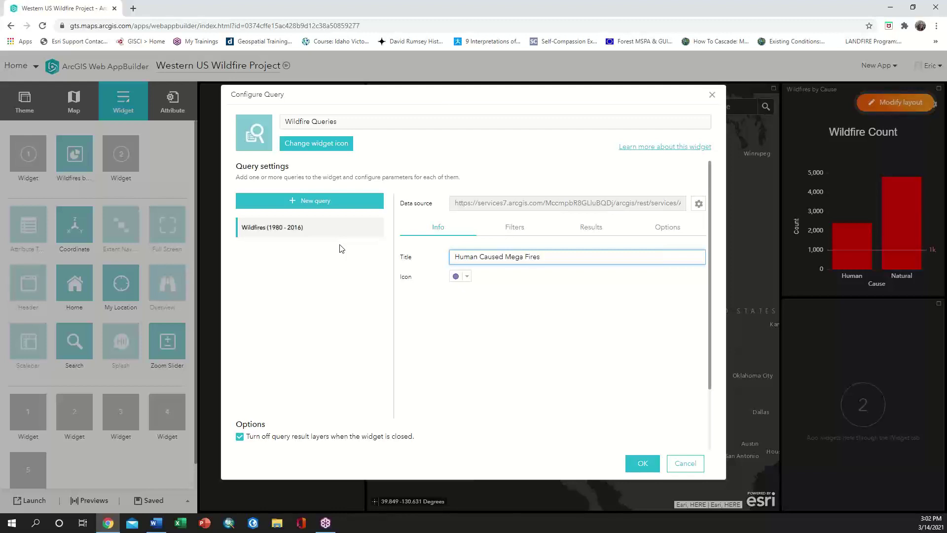
pyautogui.click(466, 277)
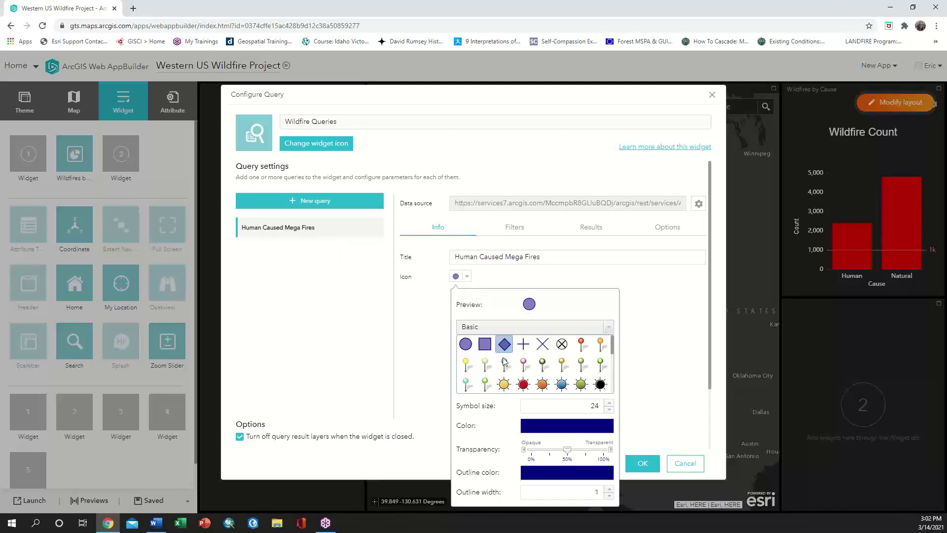
pyautogui.click(581, 344)
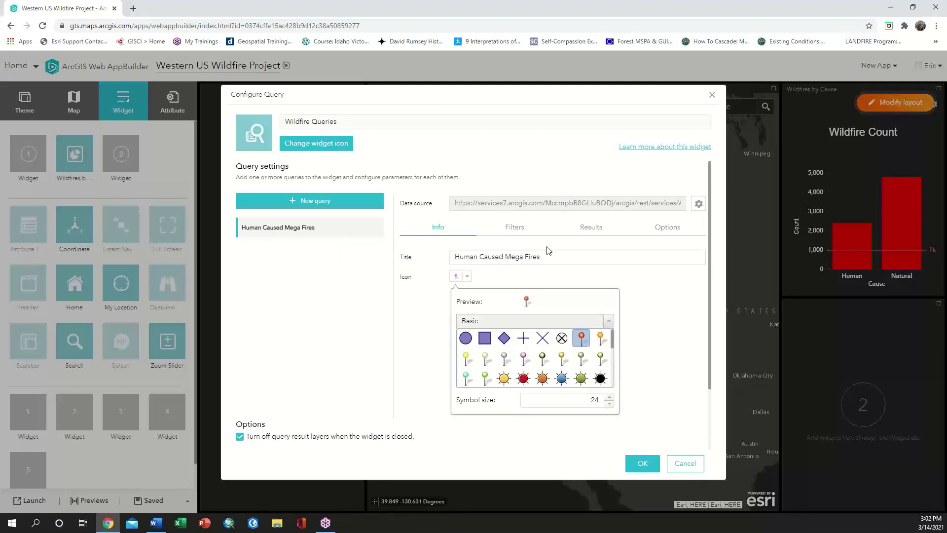
pyautogui.click(520, 228)
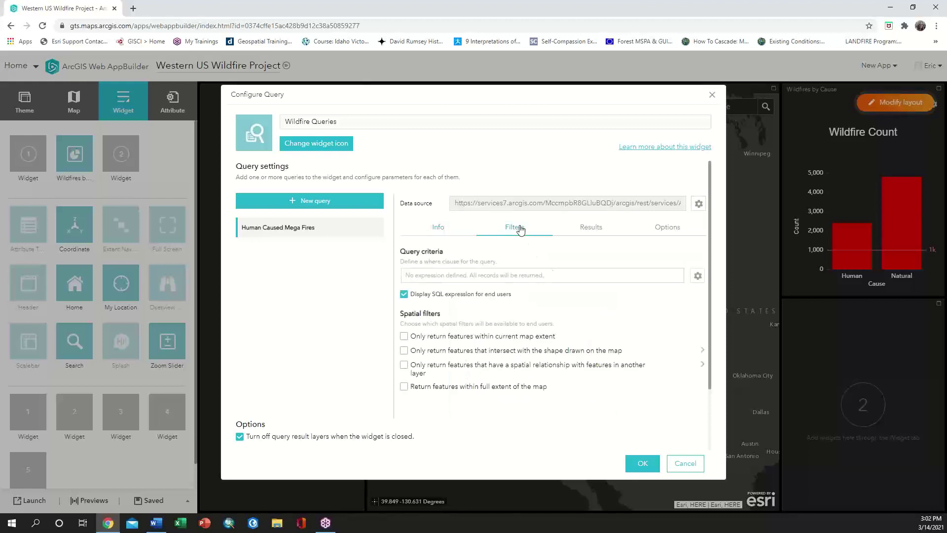
# - Add a filter condition set with Total Acres is at least 100000
pyautogui.click(698, 275)
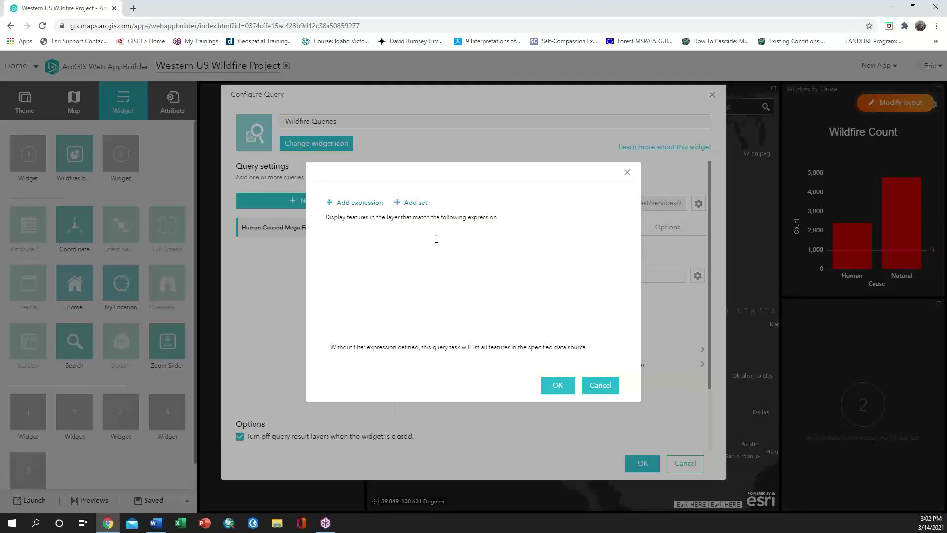
pyautogui.click(416, 204)
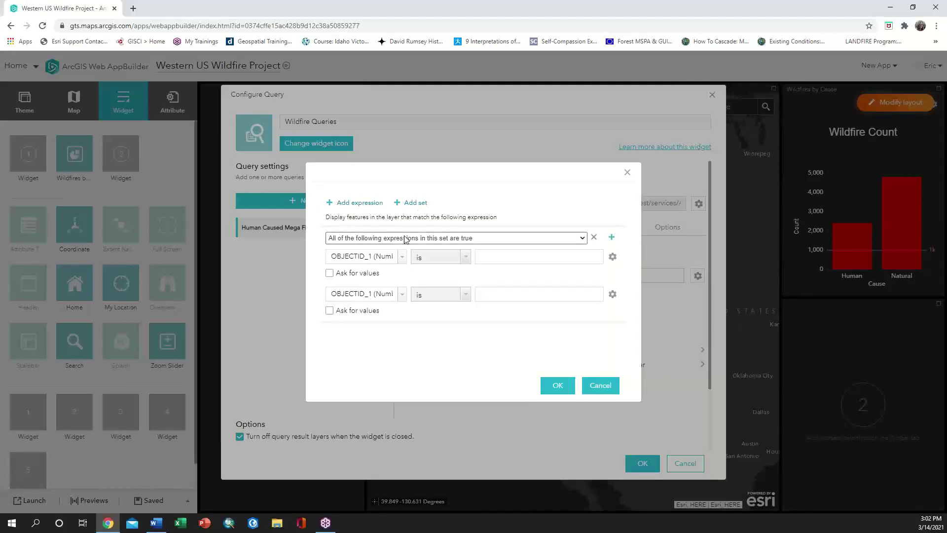
pyautogui.click(404, 256)
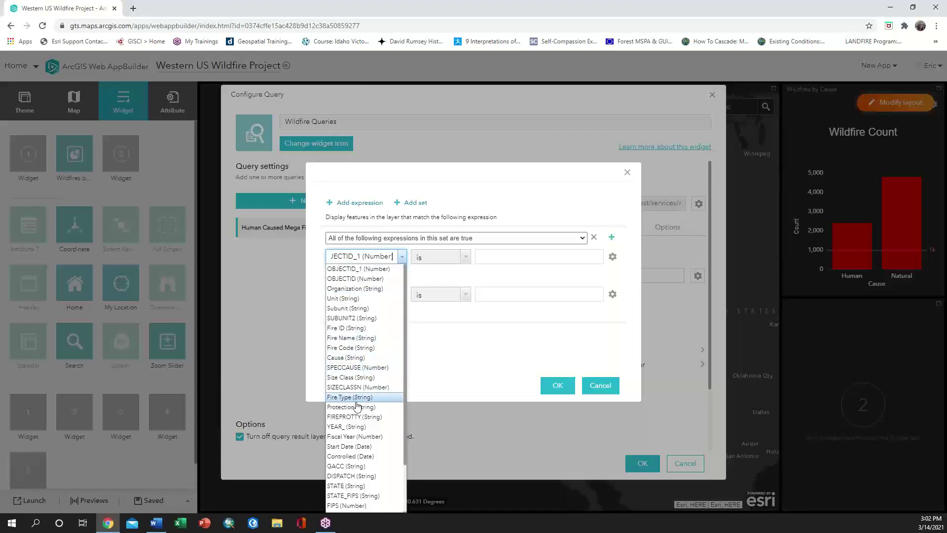
pyautogui.scroll(-3, 357, 406)
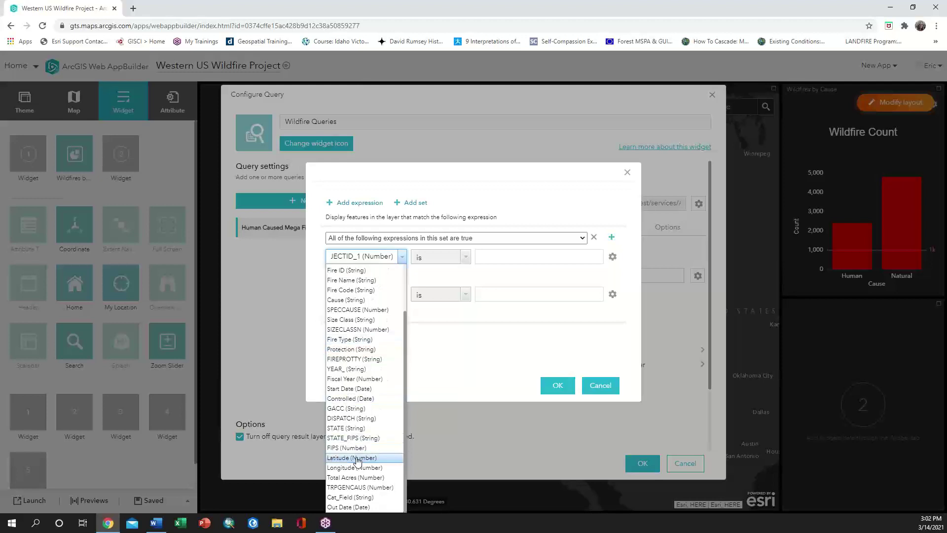
pyautogui.click(358, 478)
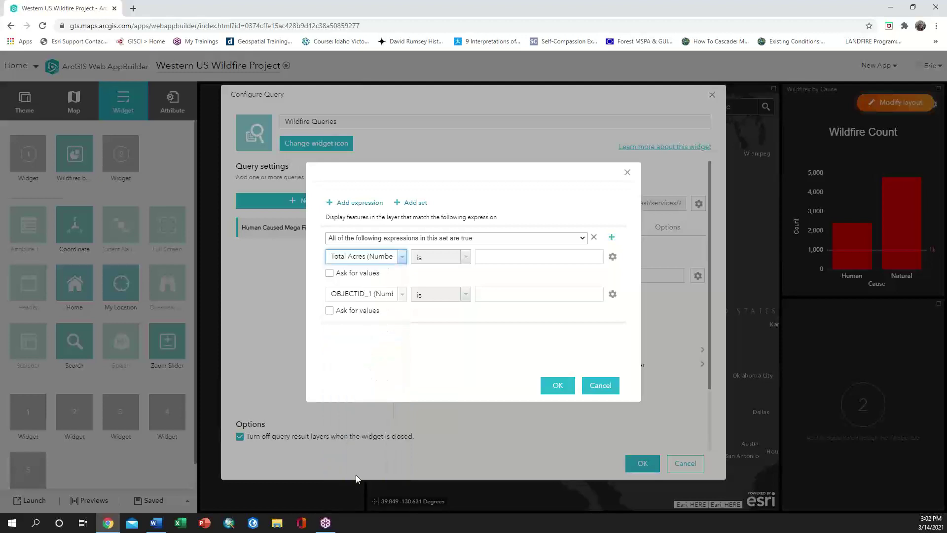
pyautogui.click(464, 257)
pyautogui.click(446, 295)
pyautogui.click(488, 258)
pyautogui.write('10')
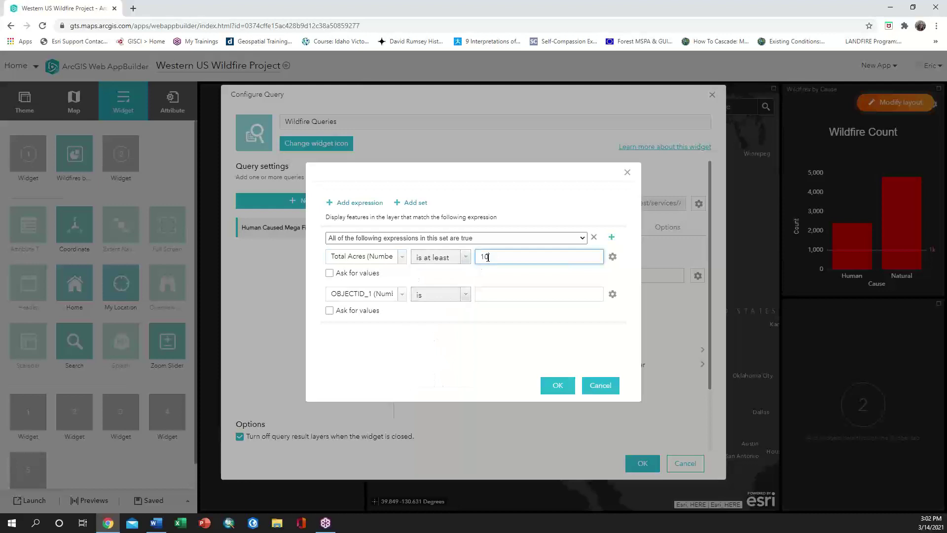
pyautogui.write('0000')
# - Add a second condition Cause is Human, using unique values, and confirm the expression
pyautogui.click(402, 294)
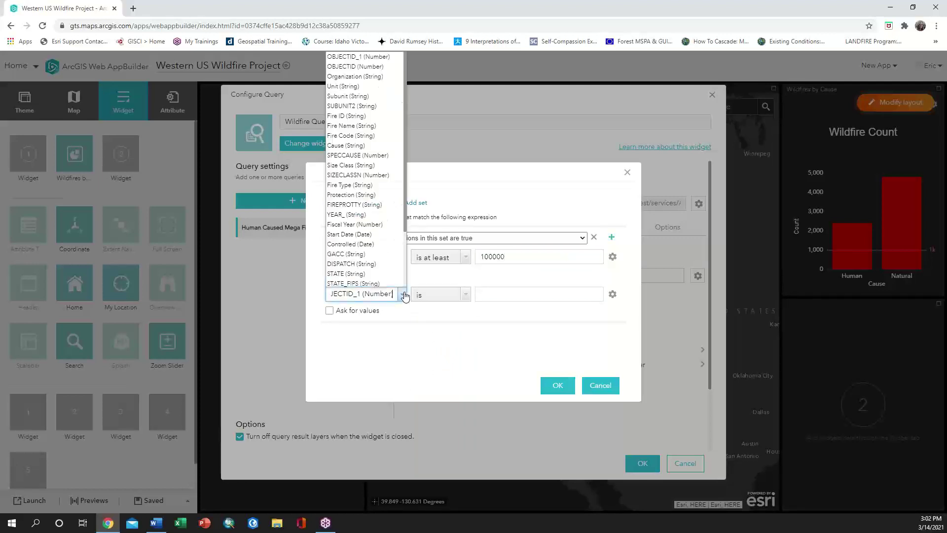
pyautogui.click(352, 147)
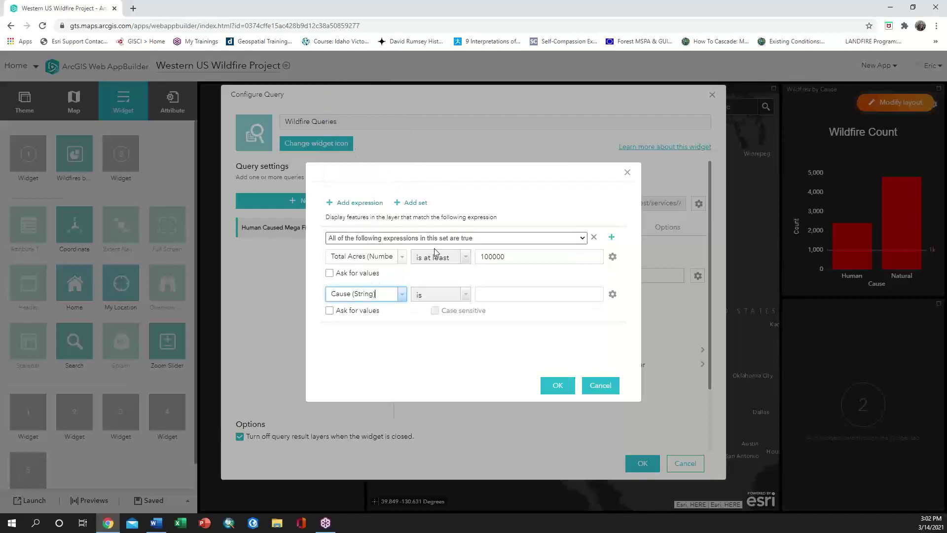
pyautogui.click(613, 295)
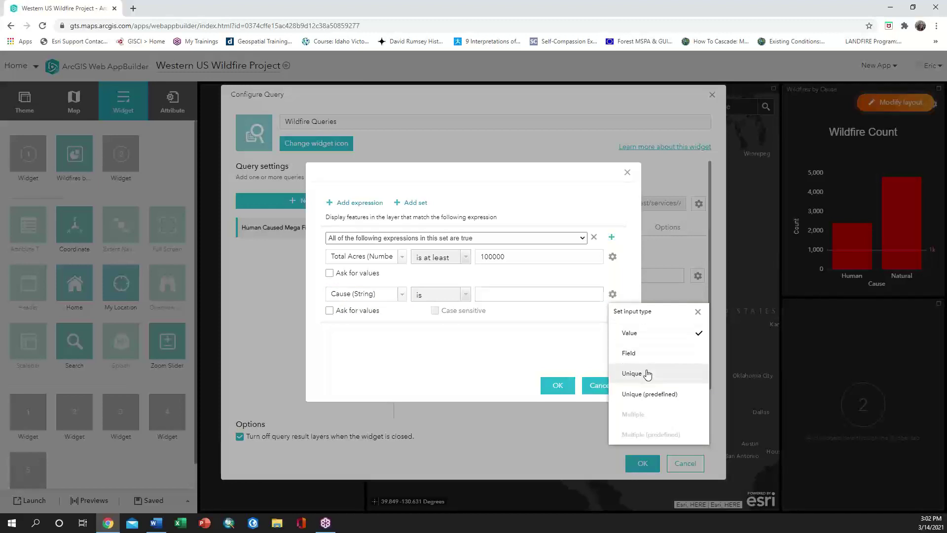
pyautogui.click(637, 374)
pyautogui.click(598, 296)
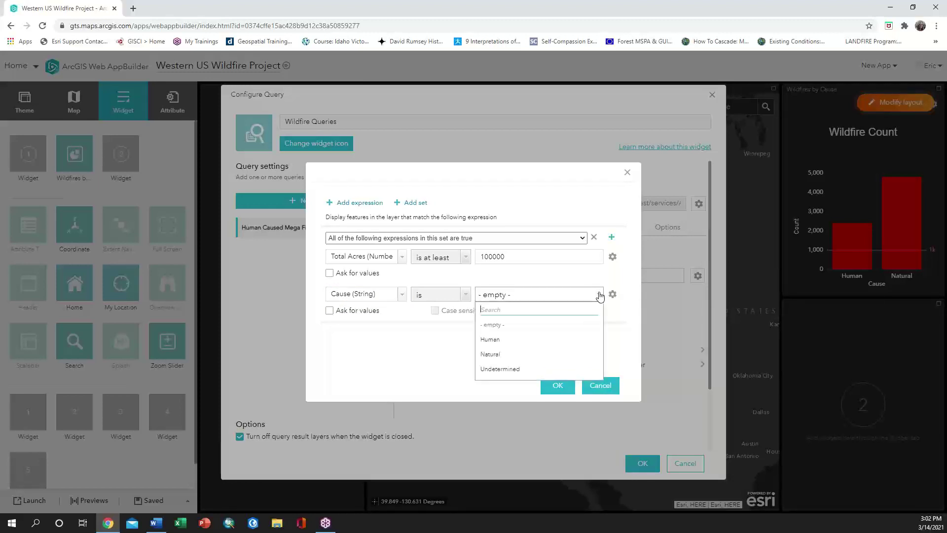
pyautogui.click(498, 339)
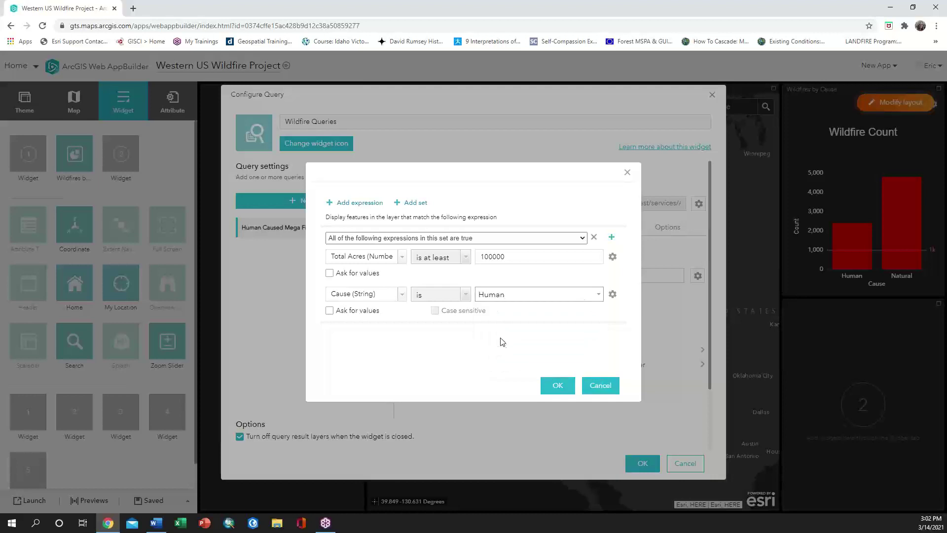
pyautogui.click(557, 385)
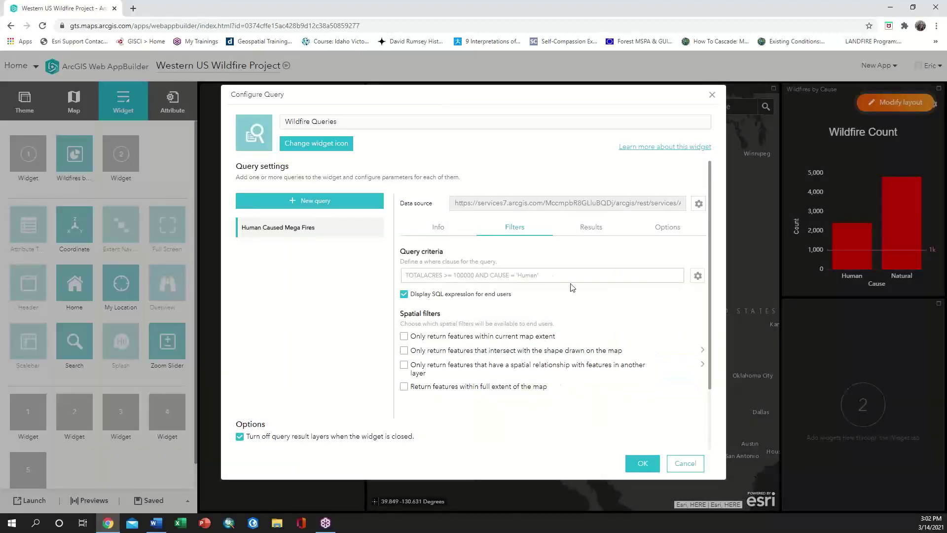
# - Check the result settings and allow exporting the Human Caused Mega Fires query results
pyautogui.click(598, 227)
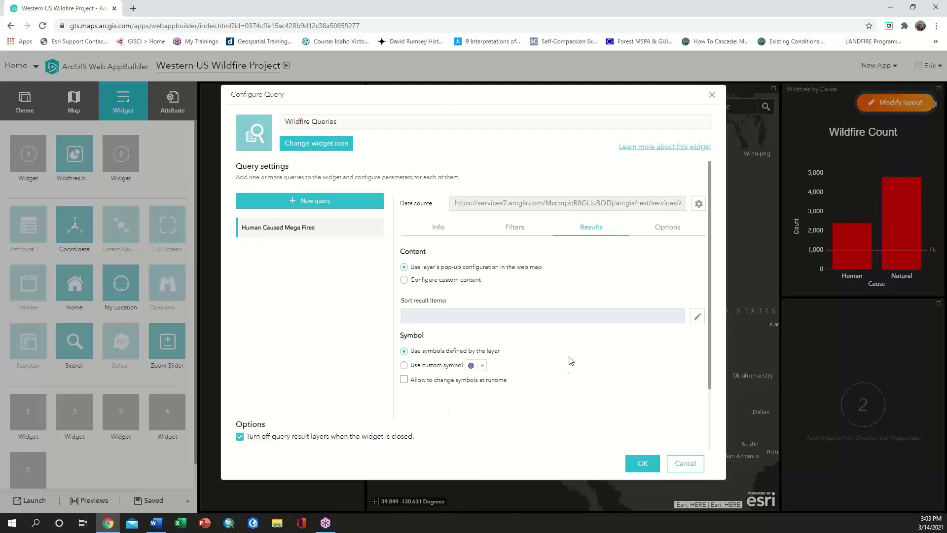
pyautogui.click(669, 228)
pyautogui.click(404, 252)
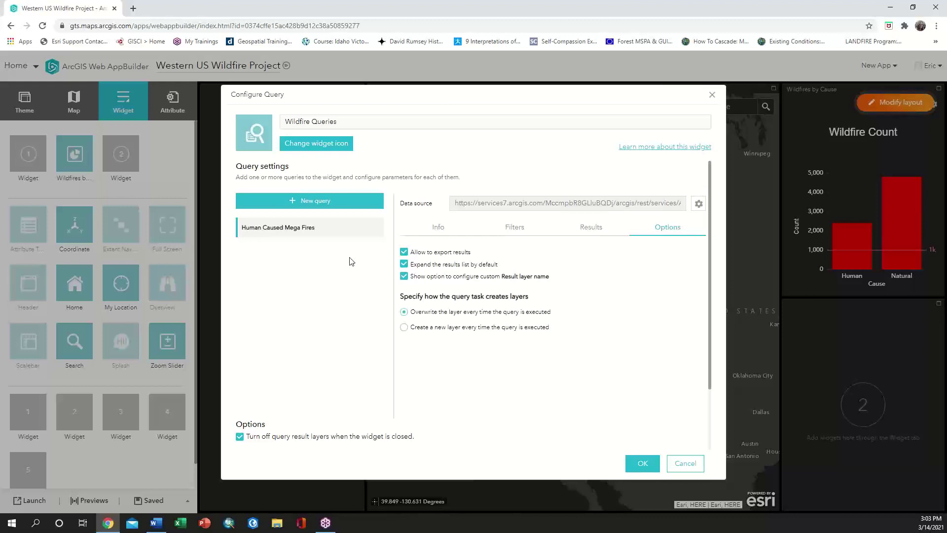
# - Add a second Wildfires query titled 'Human Caused > 5000 Acres' with a pin icon
pyautogui.click(356, 201)
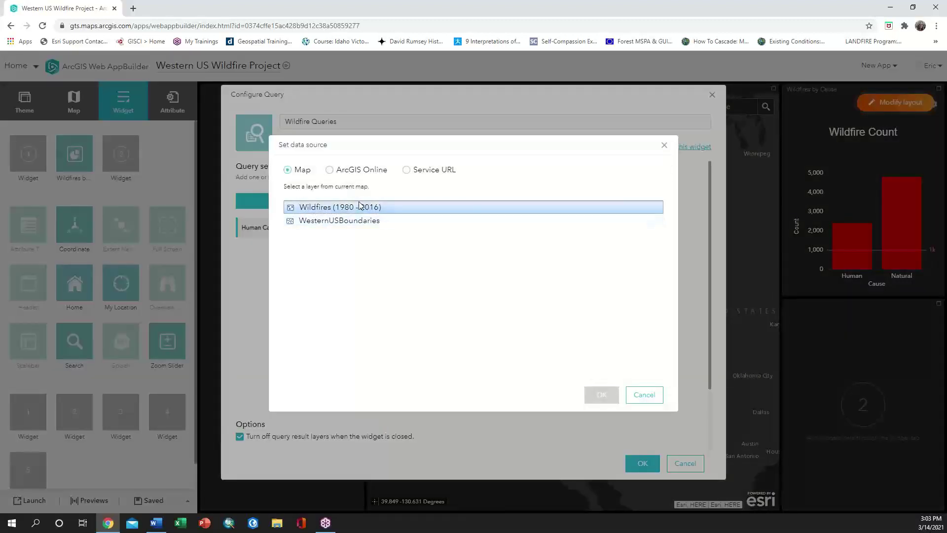
pyautogui.click(359, 207)
pyautogui.click(602, 394)
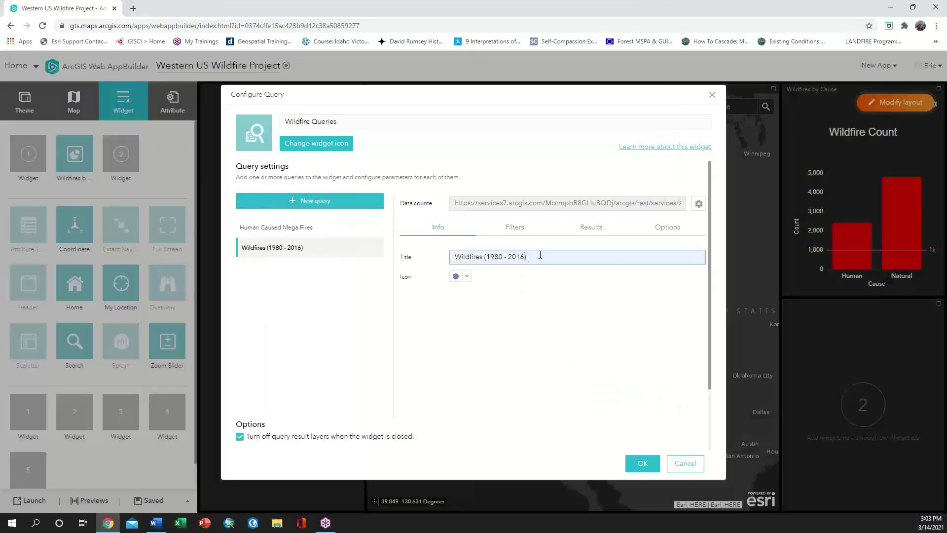
pyautogui.write('Human Caused > 500')
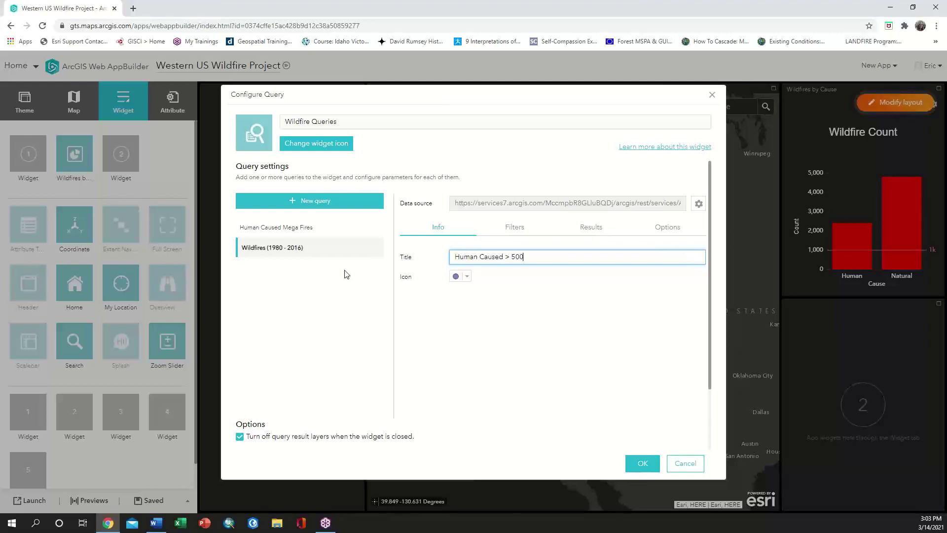
pyautogui.write('0 Acres')
pyautogui.click(466, 277)
pyautogui.click(505, 365)
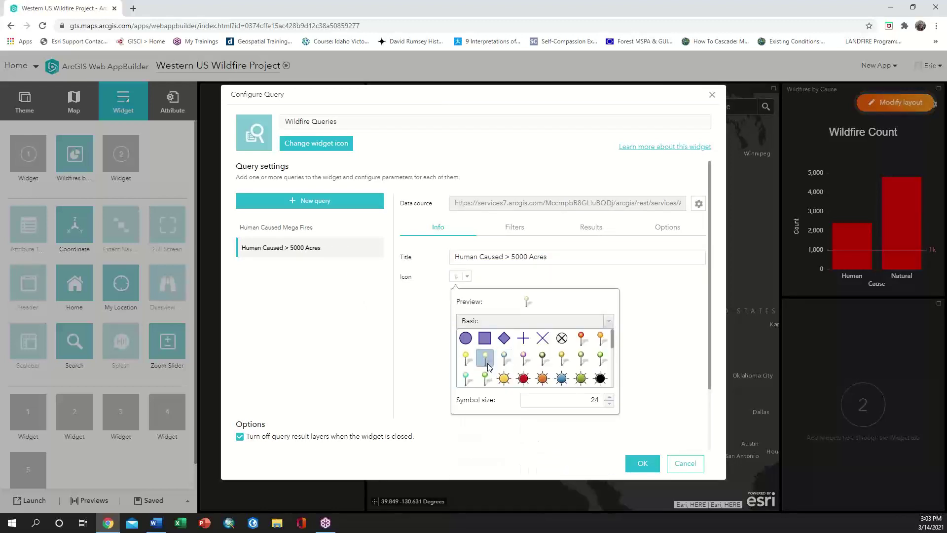
pyautogui.click(515, 229)
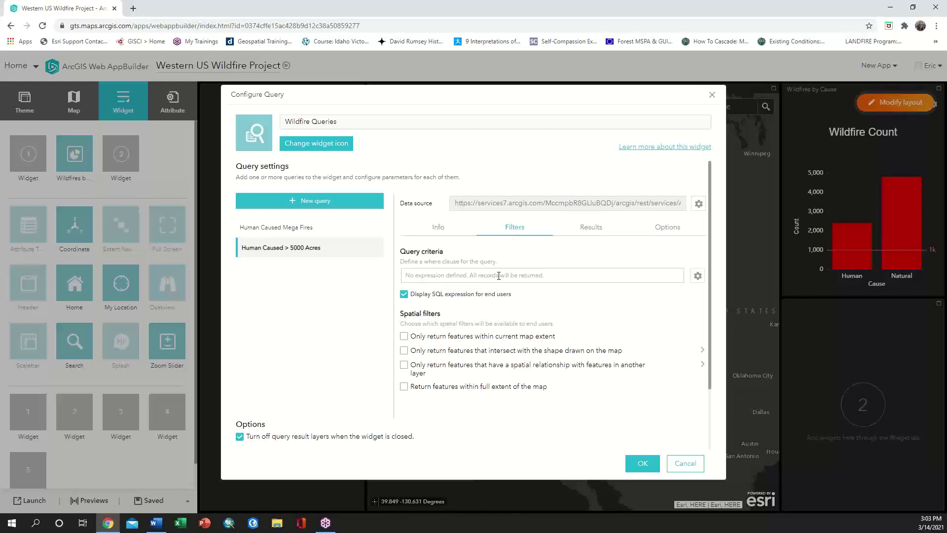
pyautogui.click(697, 277)
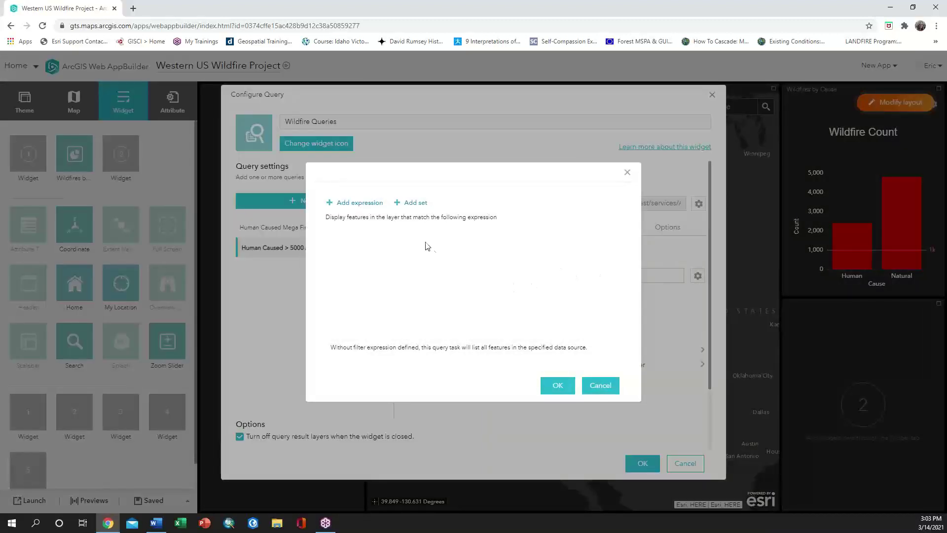
# - Add a filter condition set with Total Acres is at least 5000
pyautogui.click(414, 203)
pyautogui.click(402, 257)
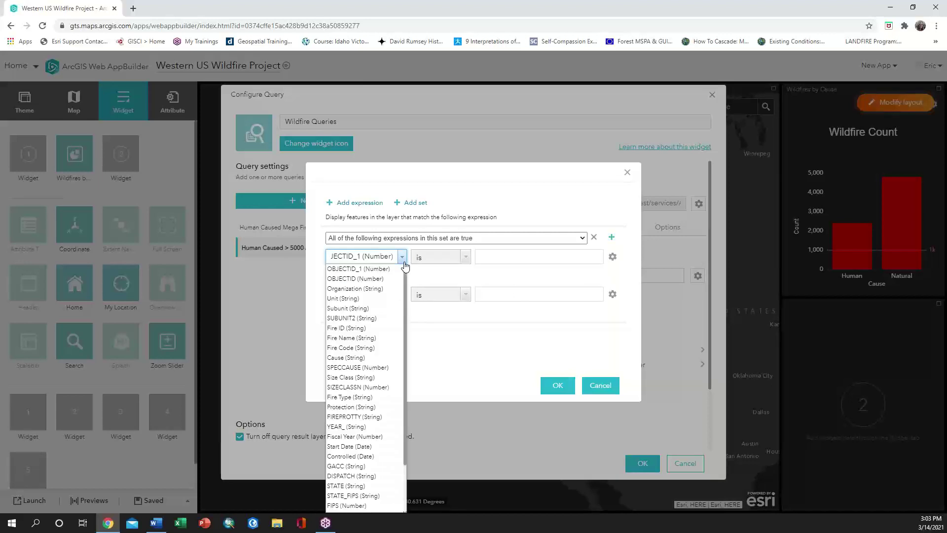
pyautogui.scroll(-3, 345, 365)
pyautogui.click(366, 473)
pyautogui.click(464, 257)
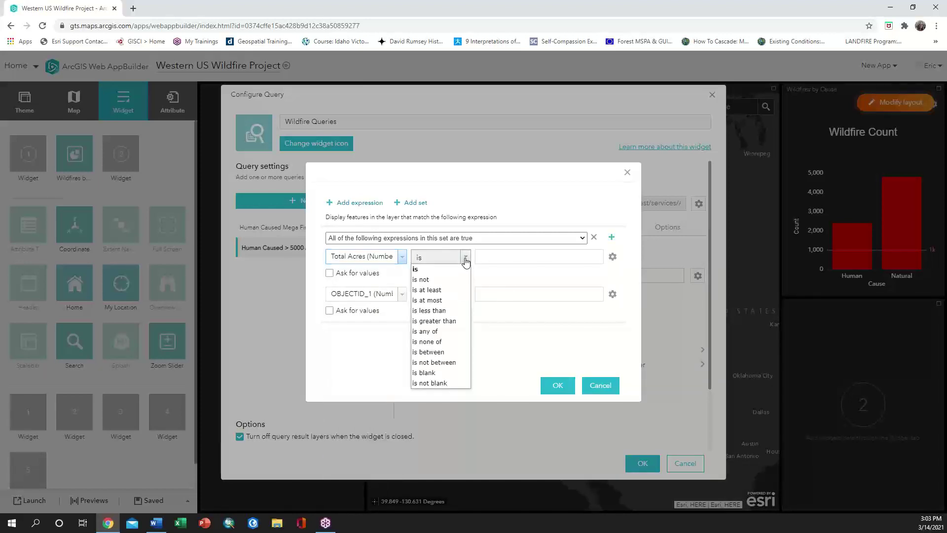
pyautogui.click(444, 291)
pyautogui.click(501, 258)
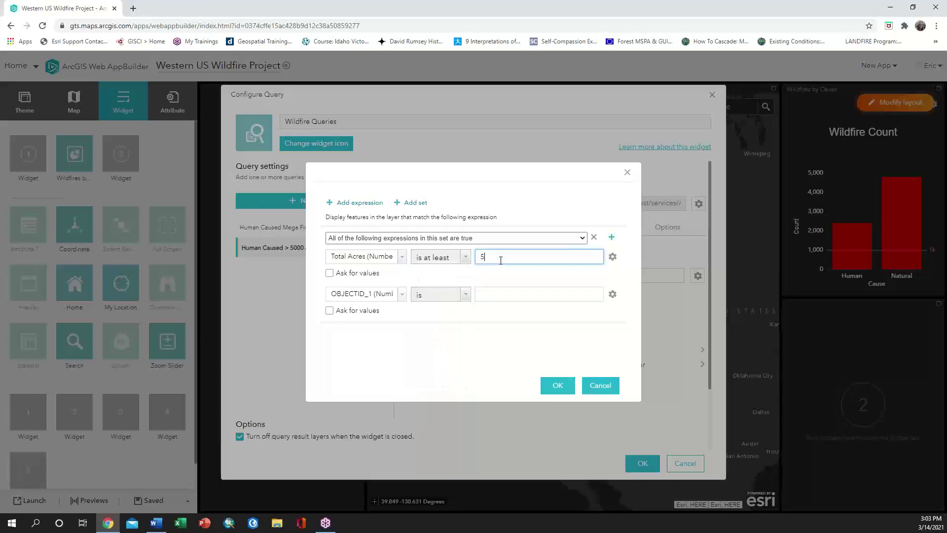
# - Add the condition Cause is Human from unique values and apply the filter
pyautogui.click(399, 294)
pyautogui.click(346, 145)
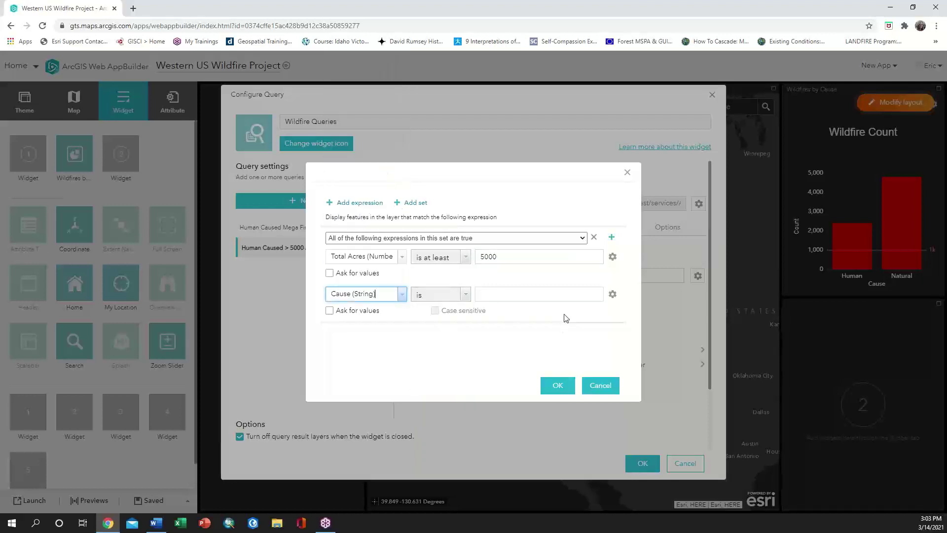
pyautogui.click(613, 294)
pyautogui.click(635, 381)
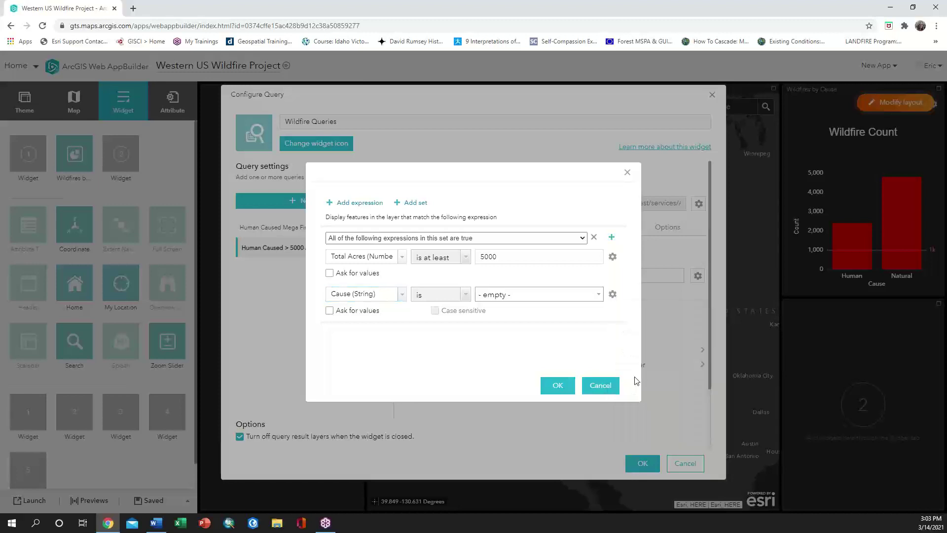
pyautogui.click(597, 295)
pyautogui.click(518, 340)
pyautogui.click(558, 386)
# - Show results with layer symbols, allow export, and save the Wildfire Queries widget
pyautogui.click(584, 233)
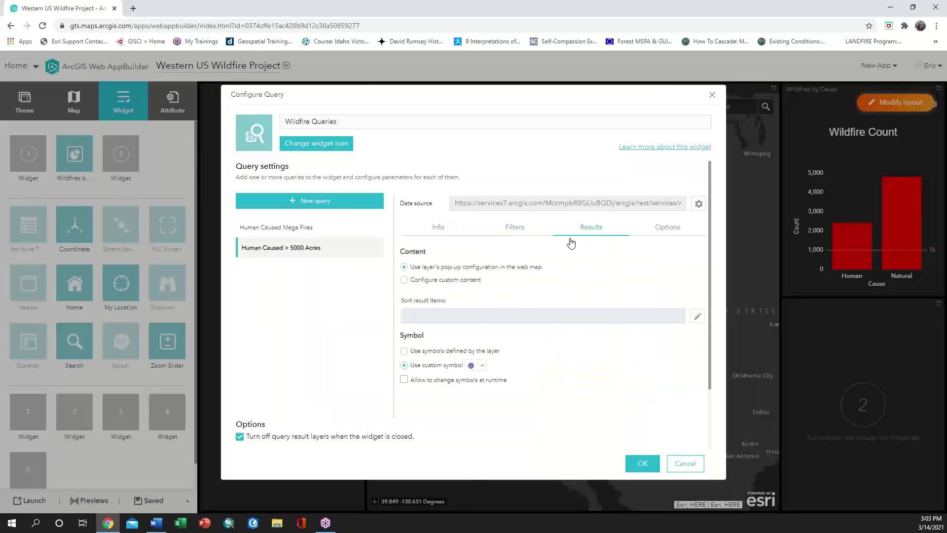
pyautogui.click(405, 351)
pyautogui.click(670, 230)
pyautogui.click(405, 253)
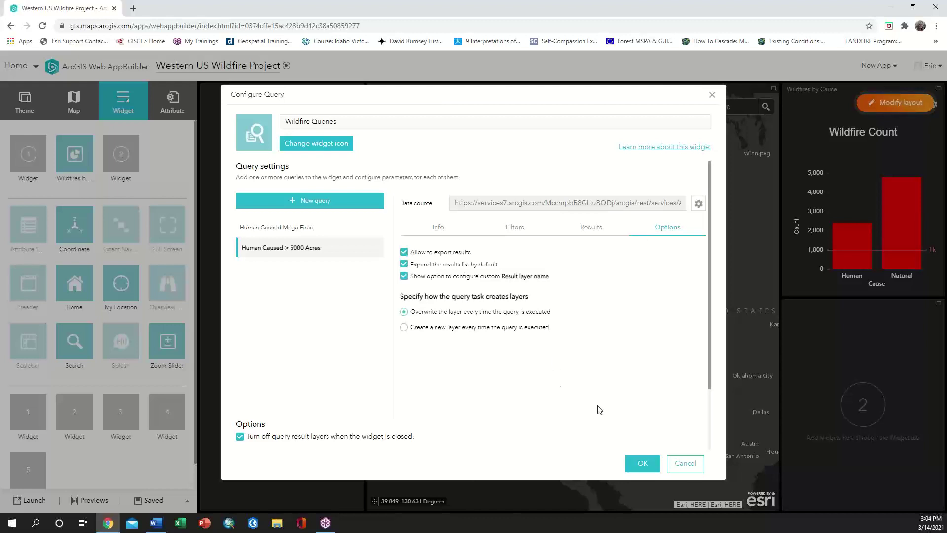
pyautogui.click(643, 464)
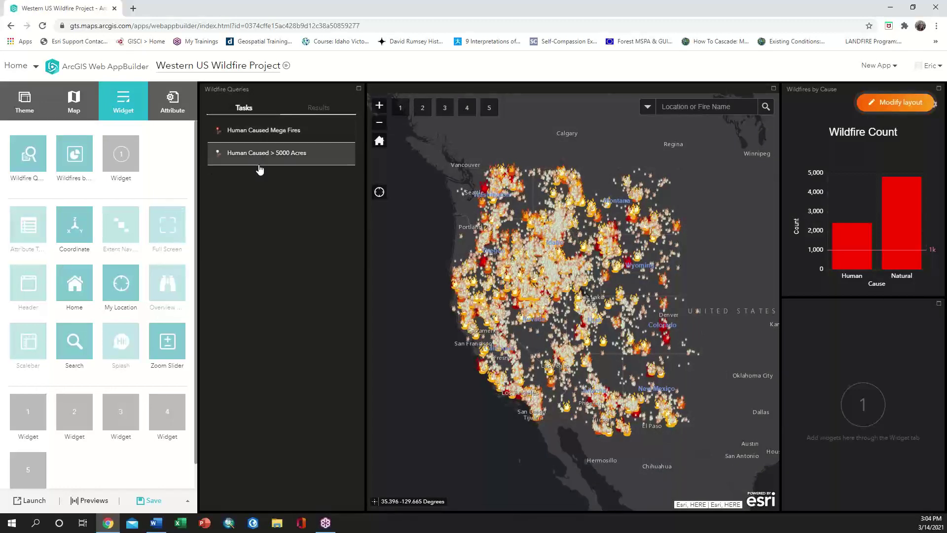
# - Run the Human Caused Mega Fires query and review its 36 results
pyautogui.click(273, 135)
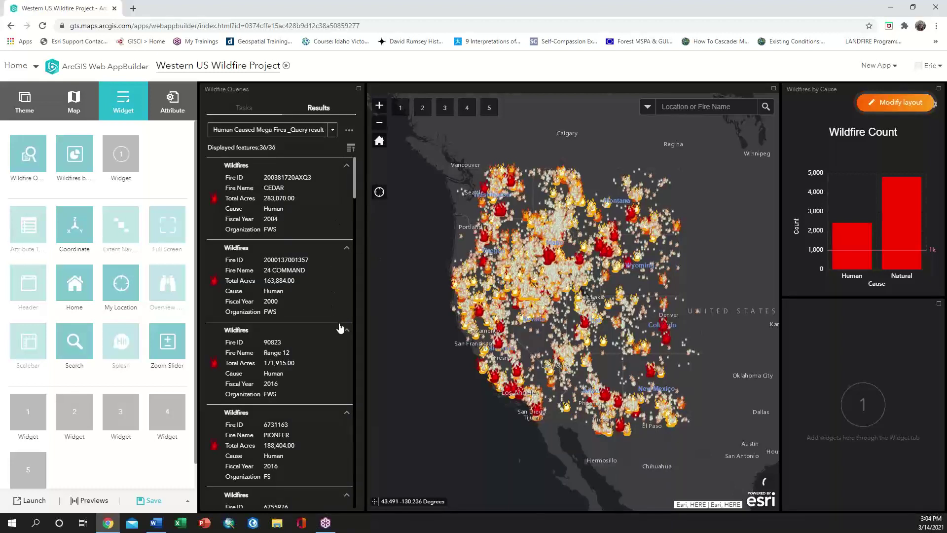
pyautogui.scroll(-3, 330, 312)
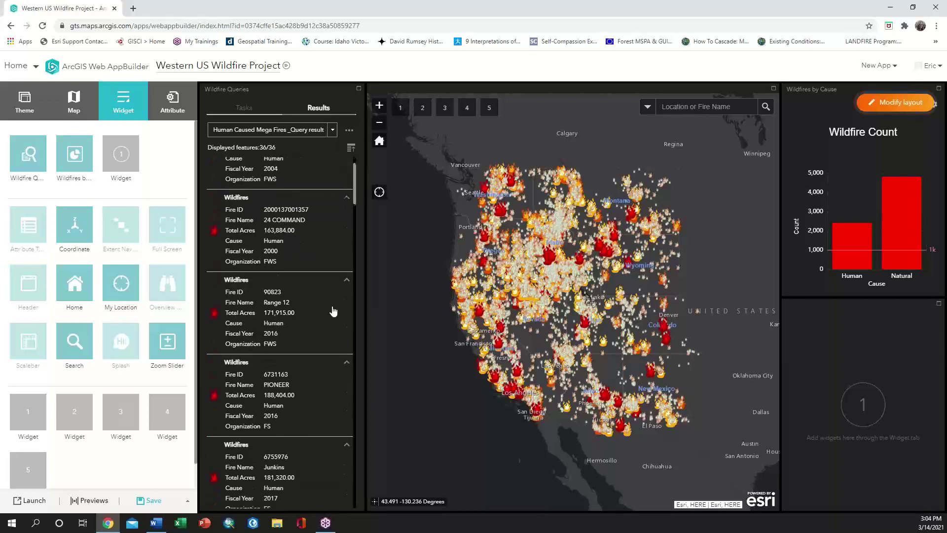
pyautogui.scroll(3, 333, 311)
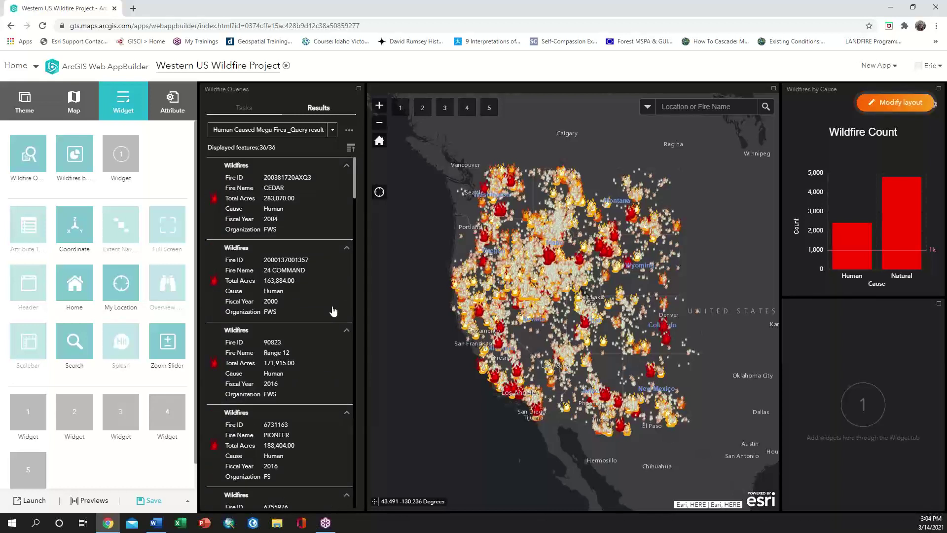
pyautogui.scroll(-3, 333, 311)
pyautogui.scroll(3, 334, 311)
# - Export the results to a CSV file and open the download in Excel
pyautogui.click(349, 132)
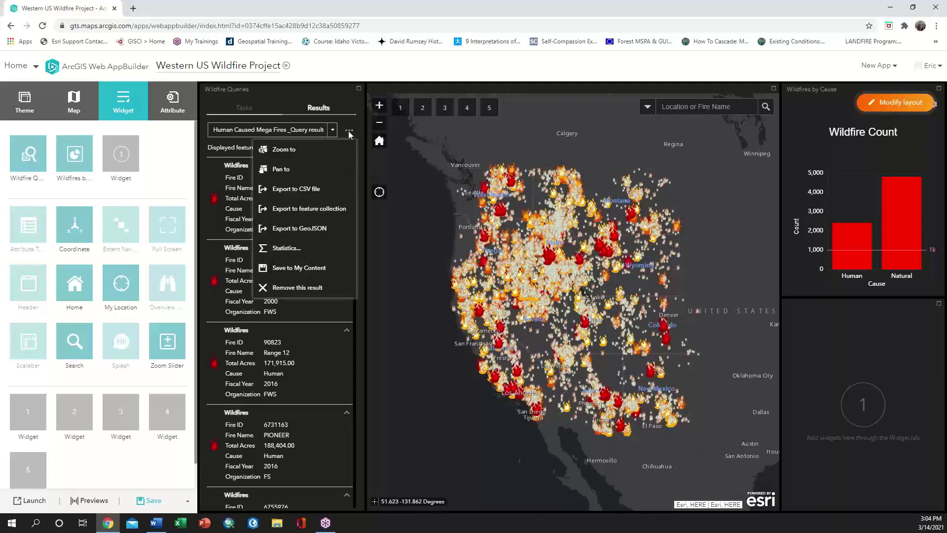
pyautogui.click(311, 190)
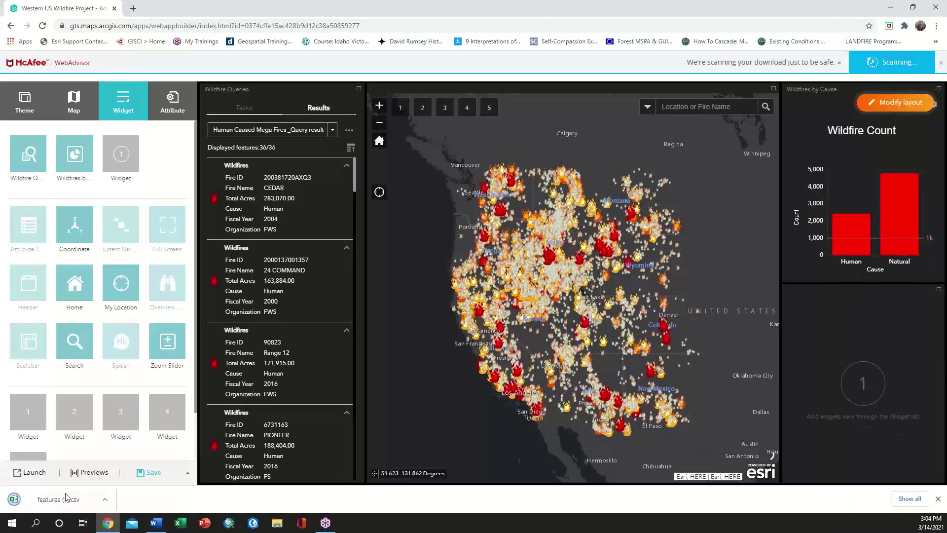
pyautogui.click(59, 500)
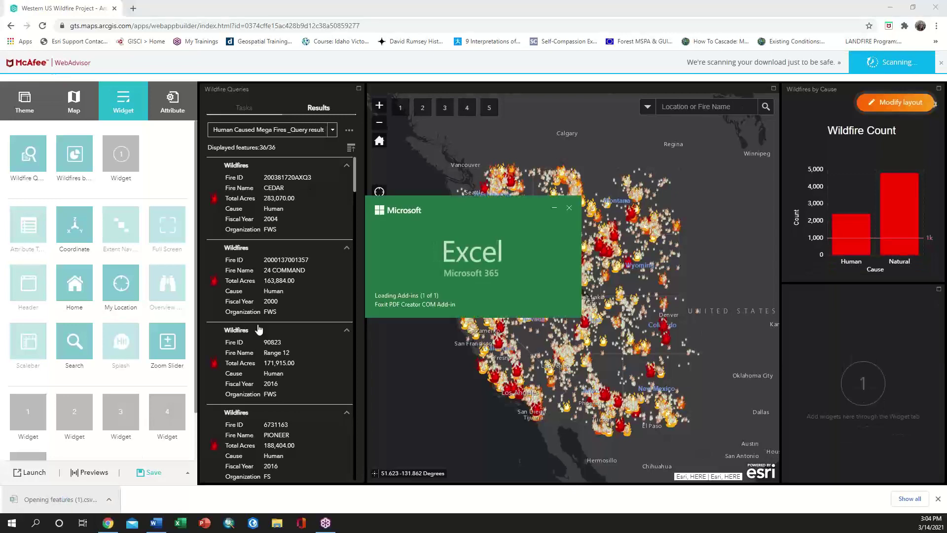